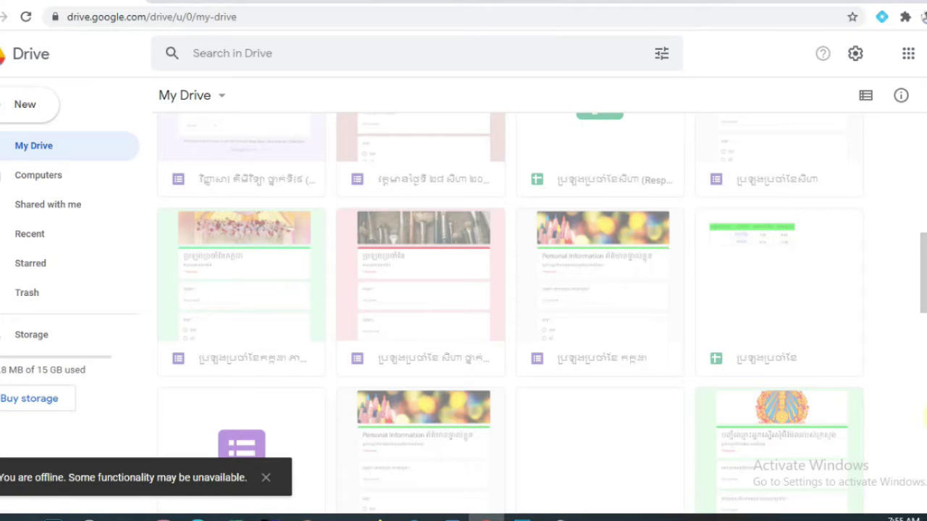
# Step: Dismiss the offline notice and open the form ប្រឡងប្រចាំខែសីហា from the suggested files
pyautogui.click(266, 479)
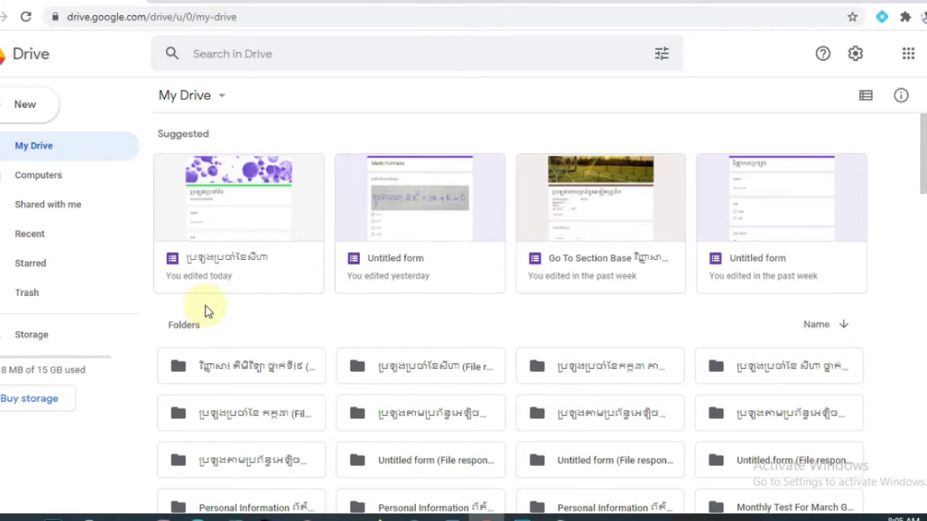
pyautogui.click(222, 265)
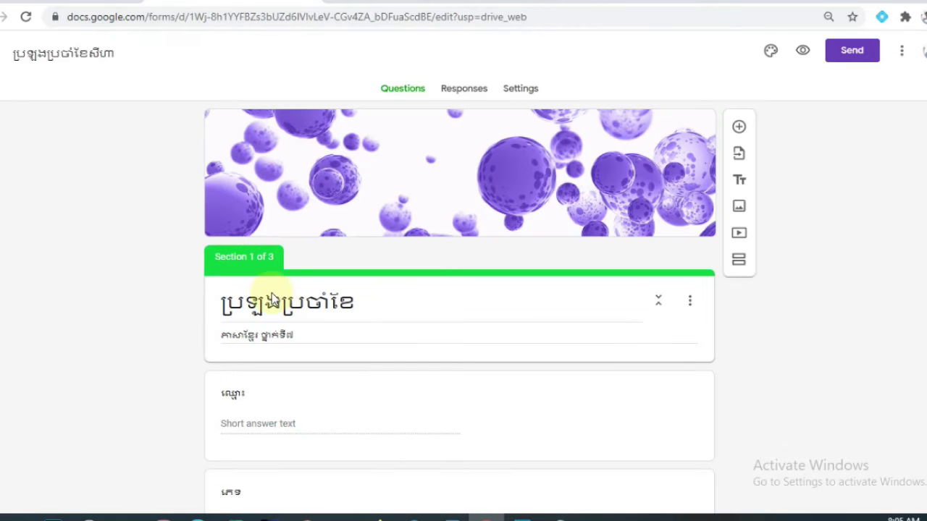
# Step: Review the questions in all three sections of the form, from the name question to the file-upload question
pyautogui.scroll(-4, 396, 332)
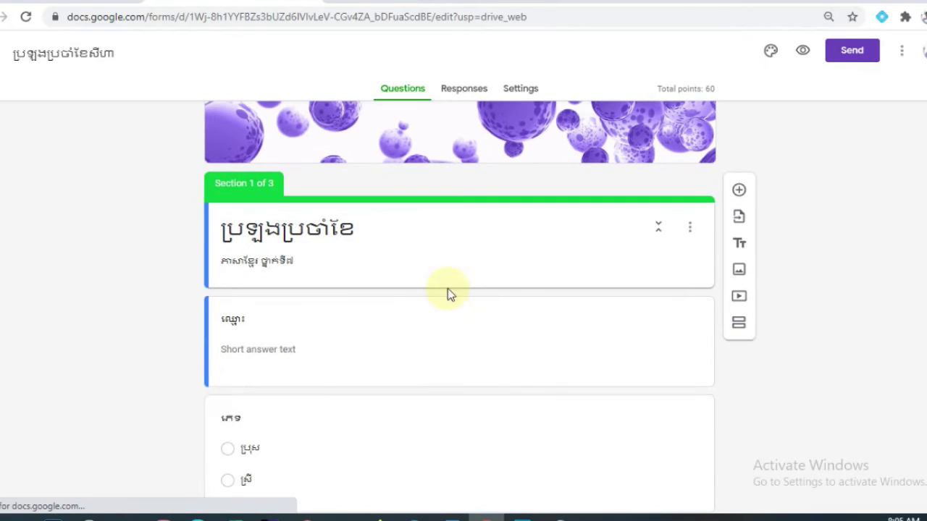
pyautogui.scroll(-10, 508, 294)
pyautogui.scroll(11, 506, 295)
pyautogui.scroll(3, 506, 294)
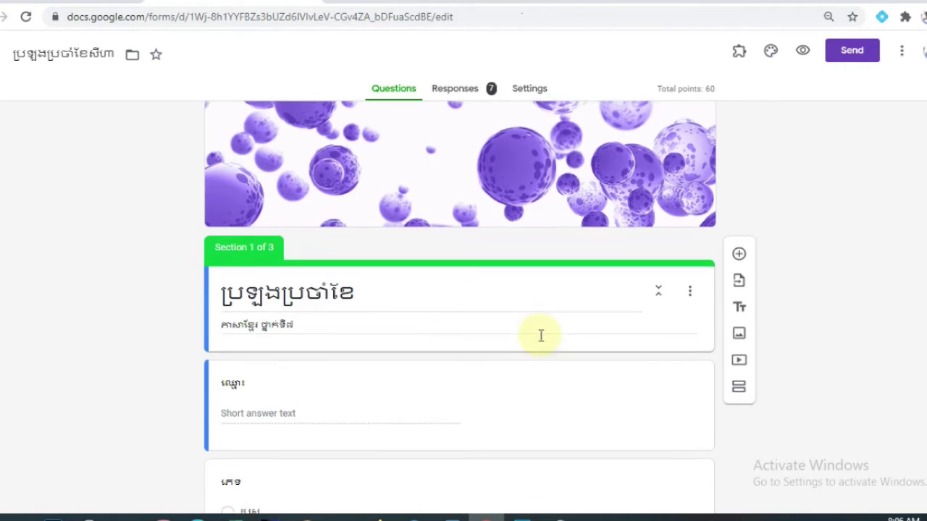
pyautogui.scroll(-2, 540, 335)
pyautogui.click(425, 274)
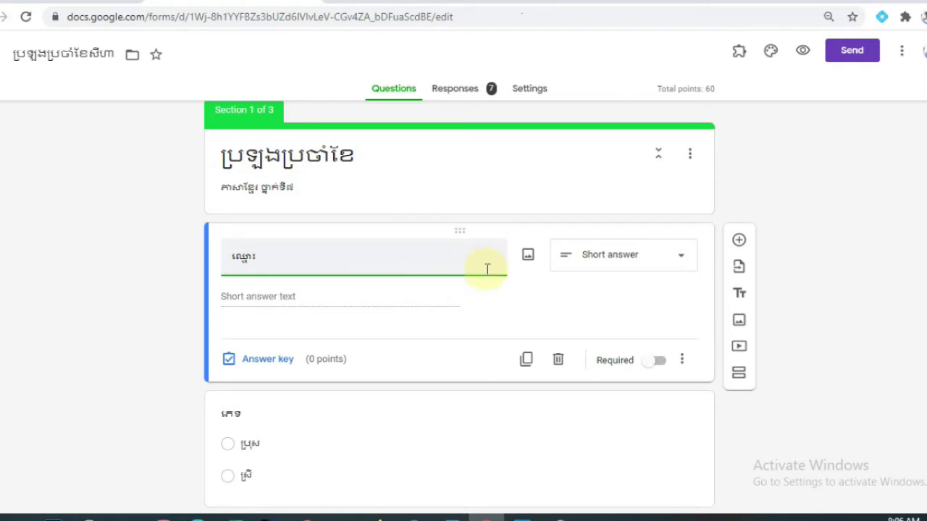
pyautogui.scroll(-1, 612, 307)
pyautogui.scroll(3, 358, 254)
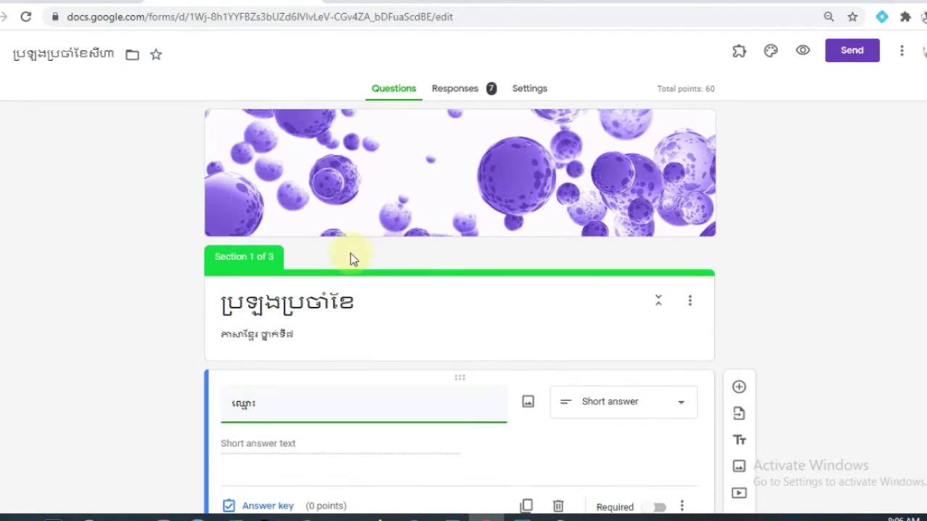
pyautogui.scroll(-3, 536, 318)
pyautogui.scroll(-1, 398, 384)
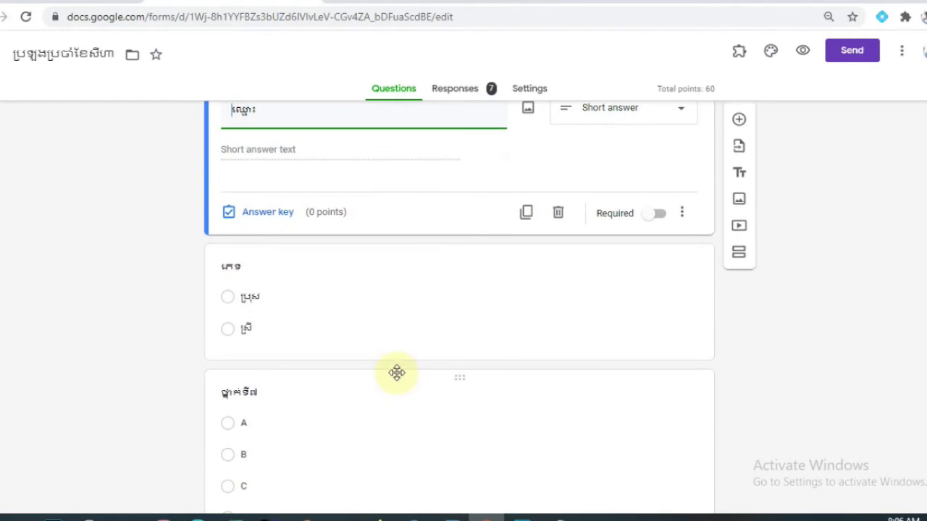
pyautogui.scroll(-2, 407, 316)
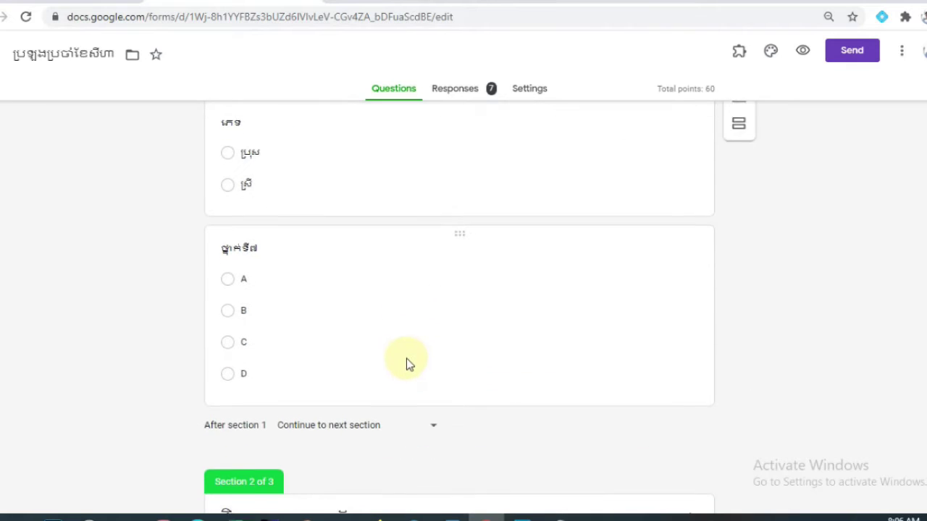
pyautogui.scroll(-5, 413, 359)
pyautogui.click(293, 205)
pyautogui.scroll(1, 302, 203)
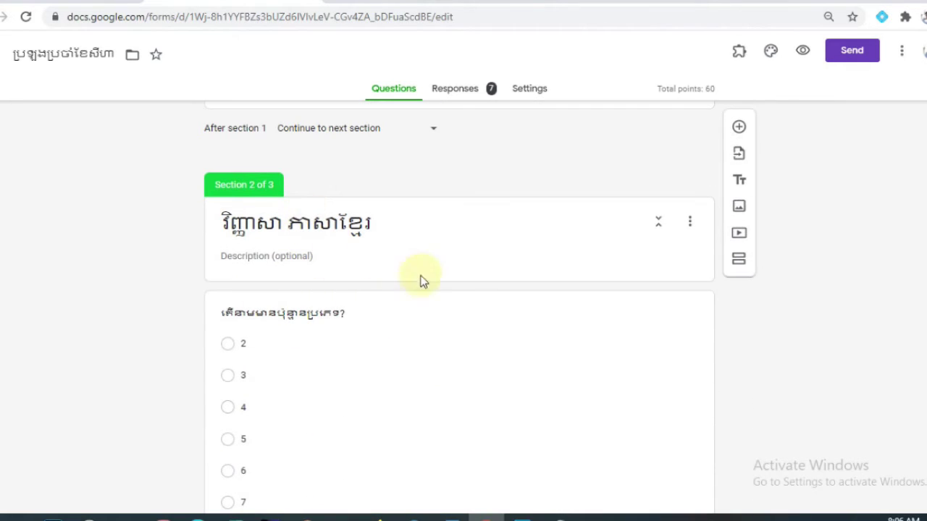
pyautogui.scroll(-3, 453, 379)
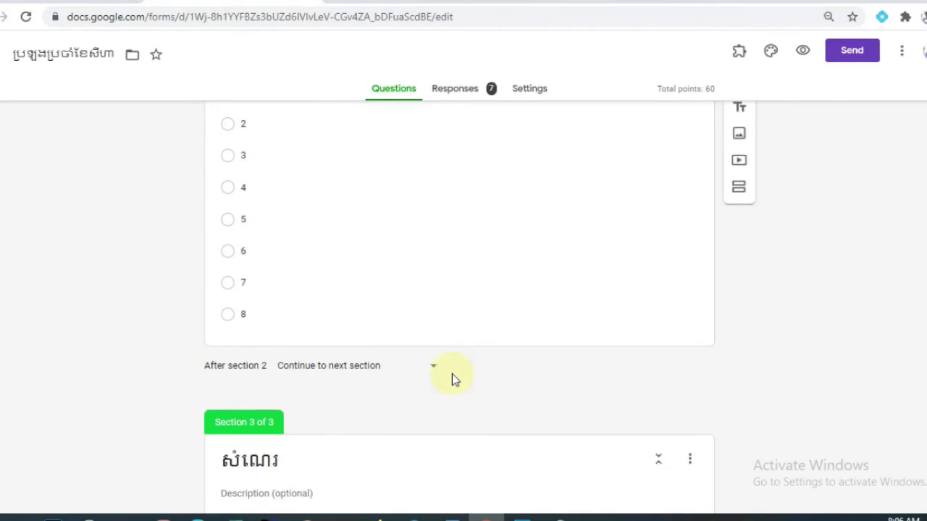
pyautogui.scroll(-2, 452, 379)
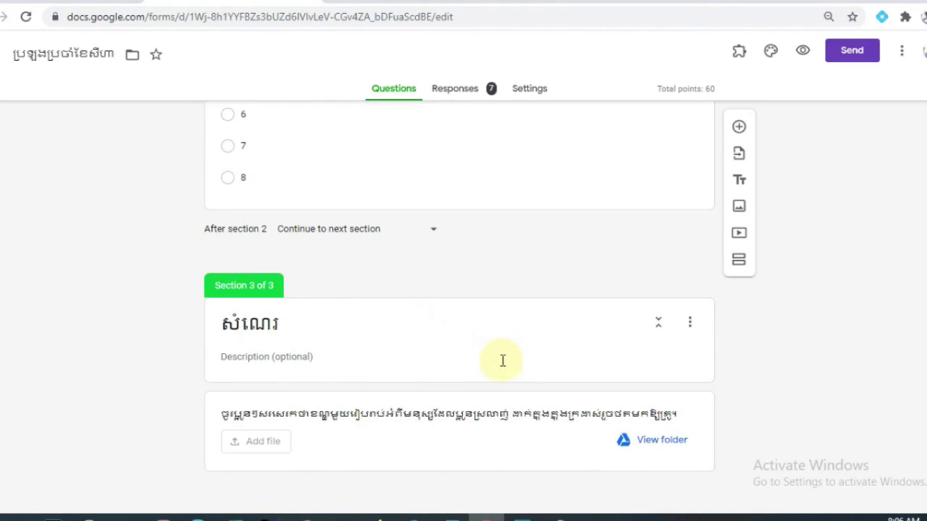
pyautogui.scroll(15, 601, 337)
# Step: Make the short-answer name question (ឈ្មោះ) in section 1 required
pyautogui.click(597, 339)
pyautogui.scroll(2, 597, 339)
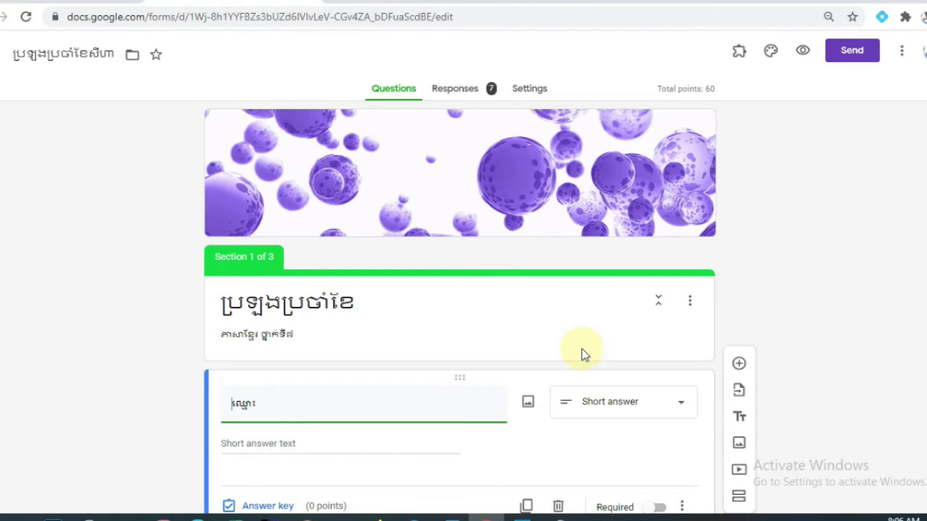
pyautogui.scroll(-1, 576, 346)
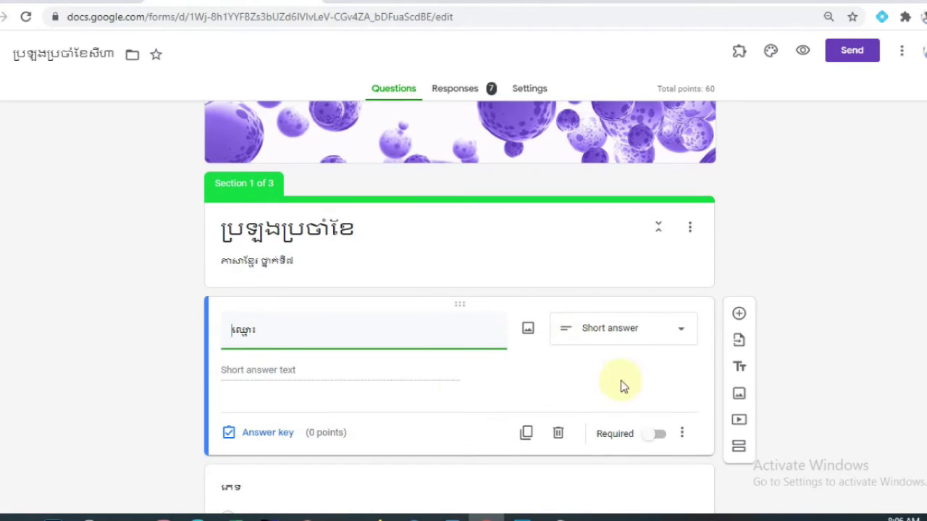
pyautogui.scroll(-2, 627, 378)
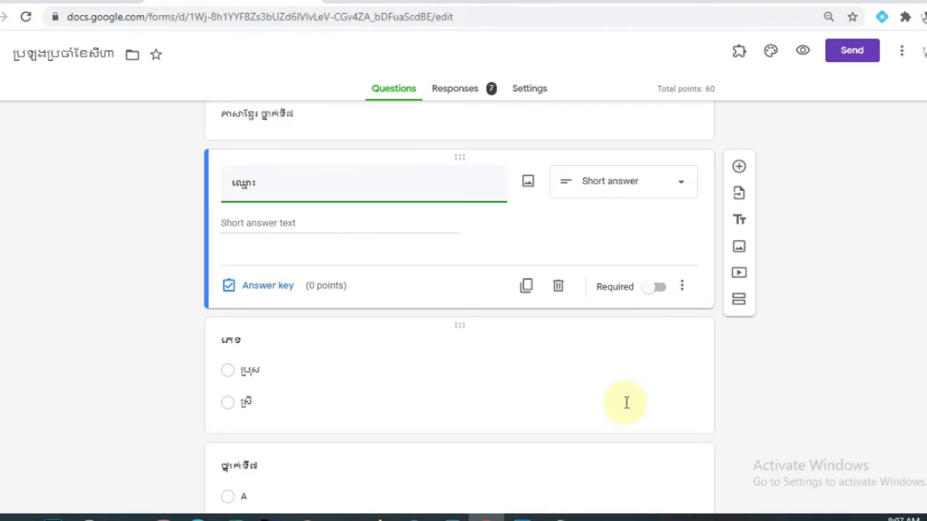
pyautogui.click(654, 291)
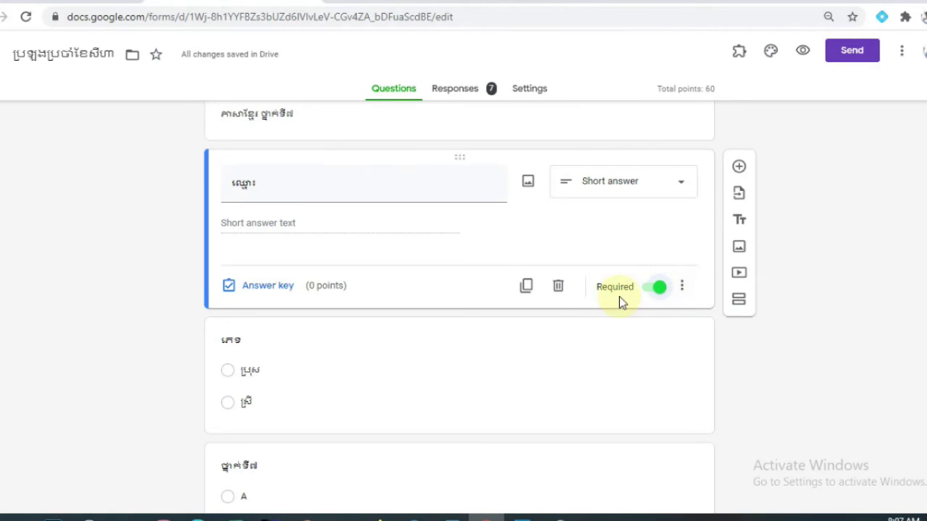
pyautogui.scroll(2, 619, 300)
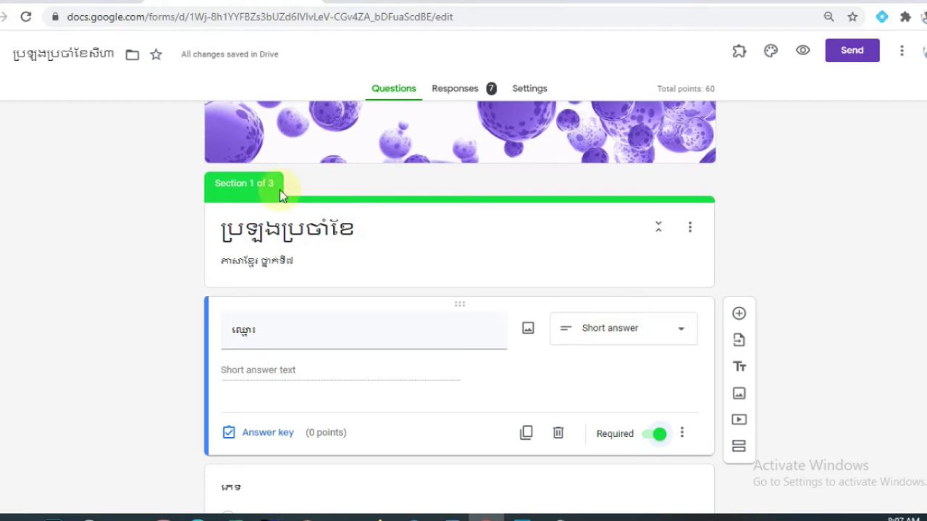
pyautogui.scroll(-2, 659, 362)
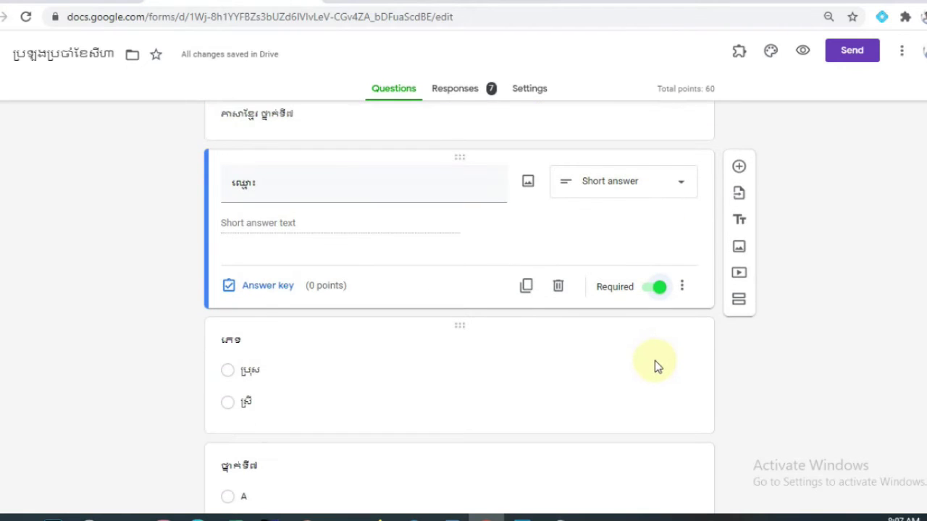
# Step: Make the gender question (ភេទ) in section 1 required
pyautogui.scroll(-2, 654, 311)
pyautogui.click(507, 253)
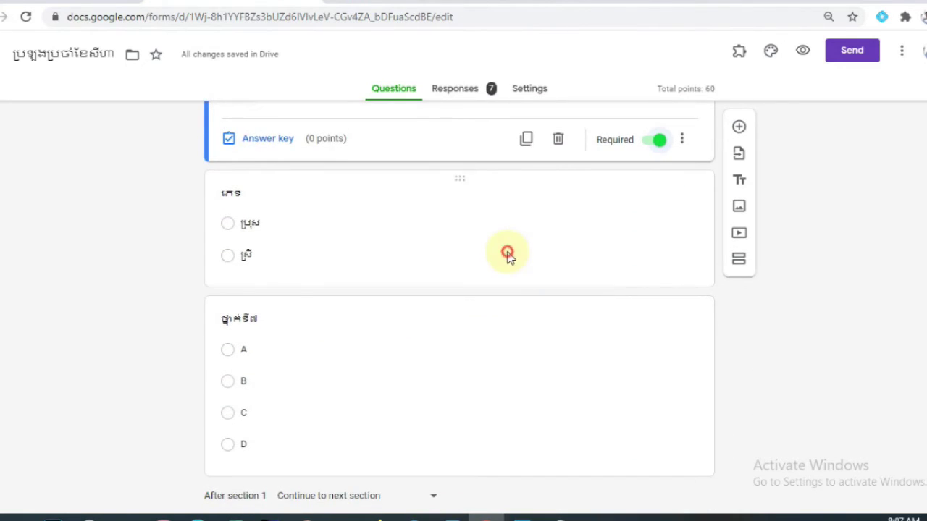
pyautogui.scroll(-1, 645, 395)
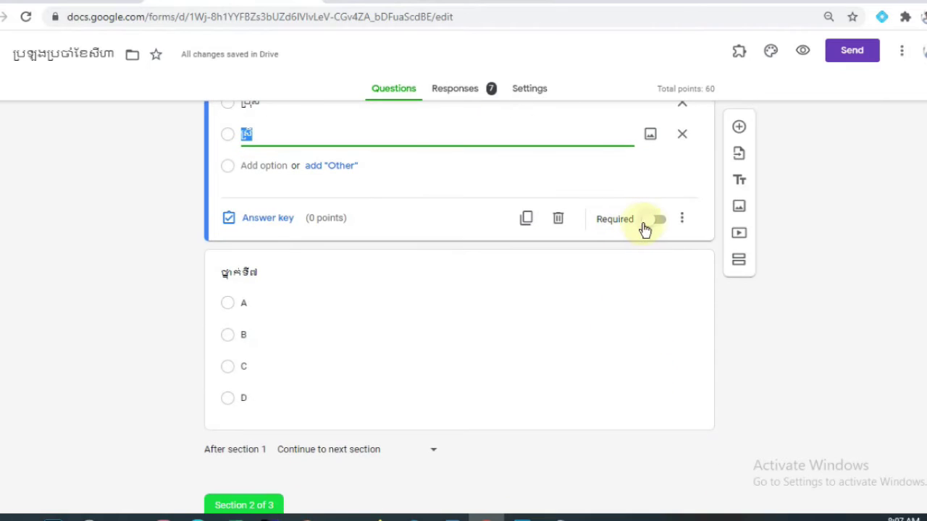
pyautogui.click(655, 219)
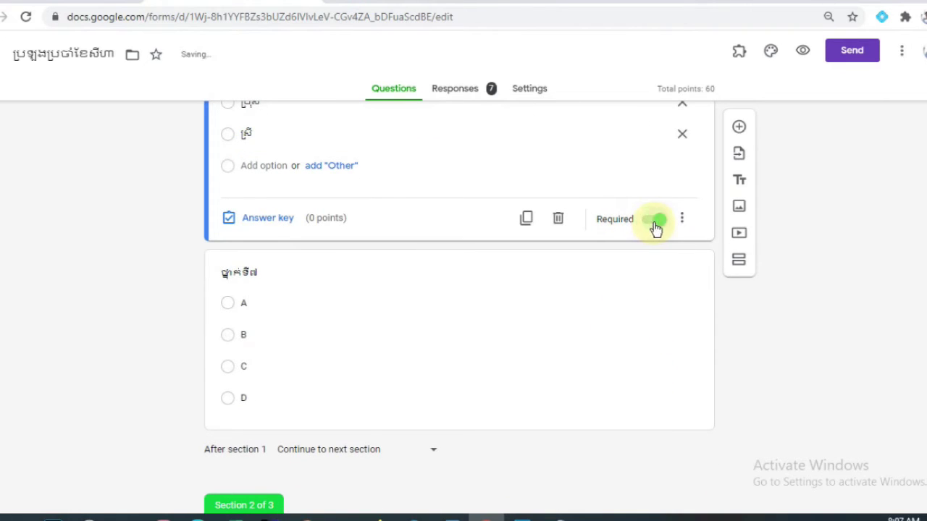
# Step: Make the class question (ថ្នាក់ទី៧) with options A to D required
pyautogui.click(592, 369)
pyautogui.scroll(-2, 598, 369)
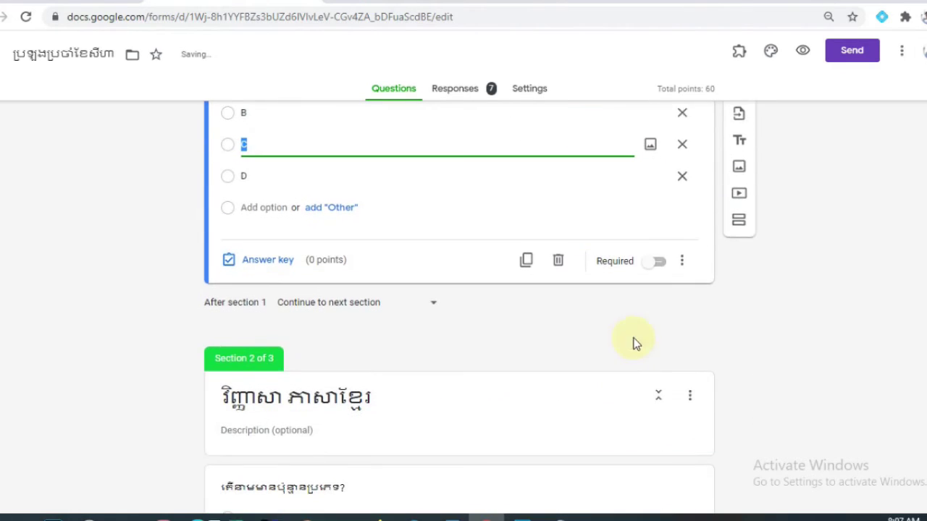
pyautogui.click(654, 265)
pyautogui.scroll(-3, 639, 355)
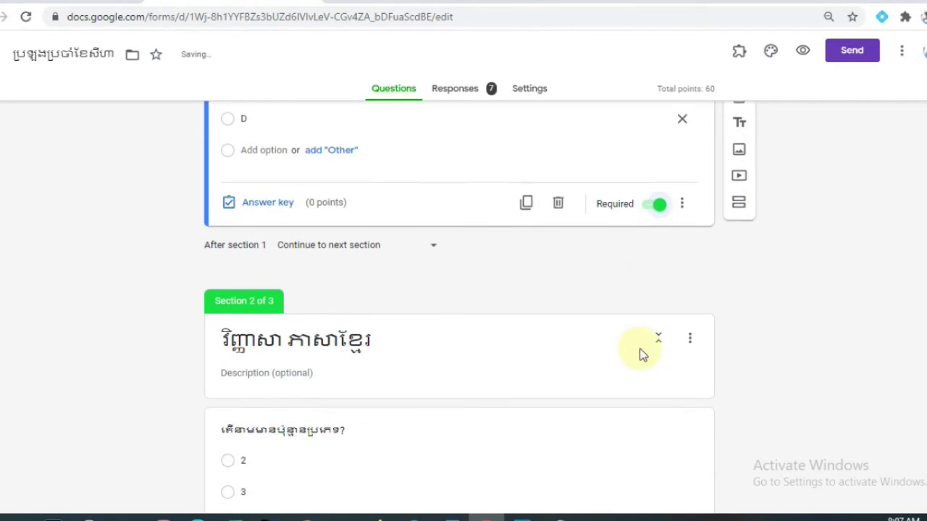
# Step: Make the multiple-choice question តើនាមមានប៉ុន្មានប្រភេទ? in section 2 required
pyautogui.scroll(-1, 500, 362)
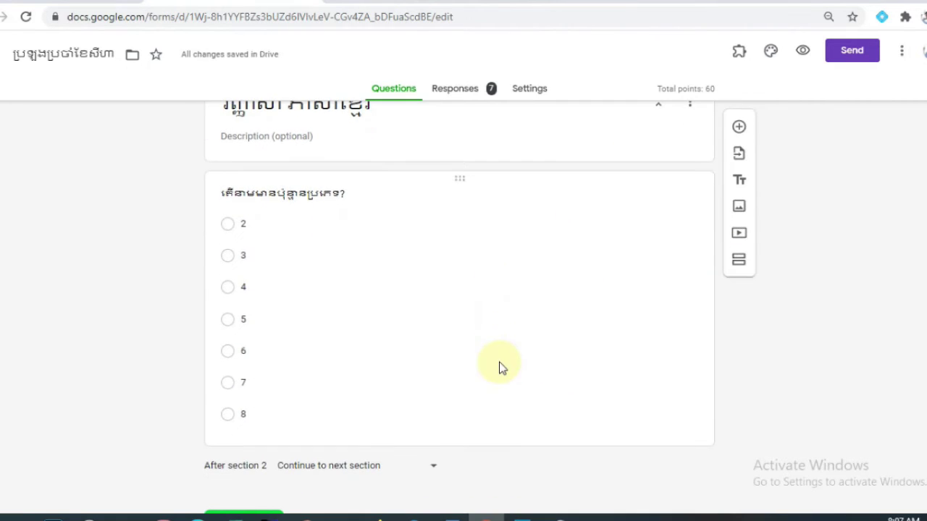
pyautogui.click(499, 364)
pyautogui.scroll(-1, 608, 351)
pyautogui.click(656, 353)
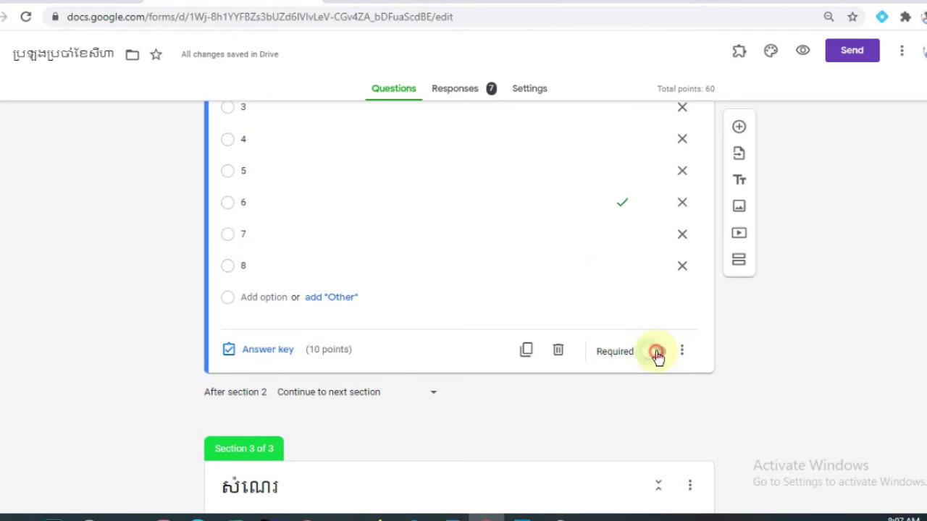
# Step: Make the file-upload question in section 3 required
pyautogui.scroll(-2, 606, 379)
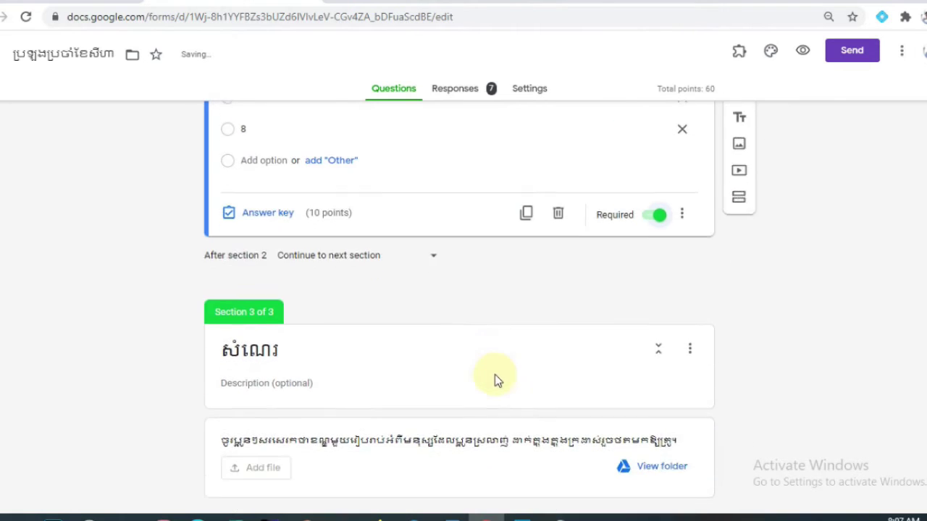
pyautogui.click(523, 423)
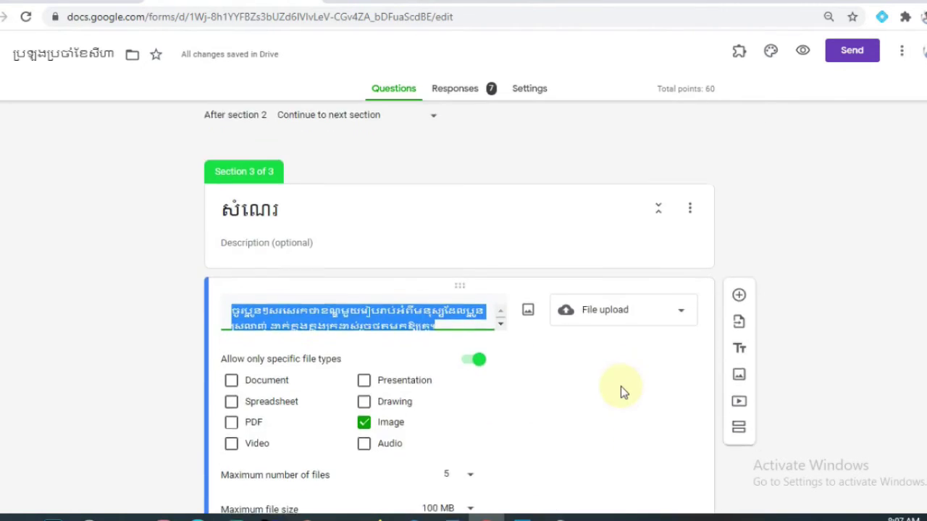
pyautogui.scroll(-2, 579, 406)
pyautogui.click(660, 454)
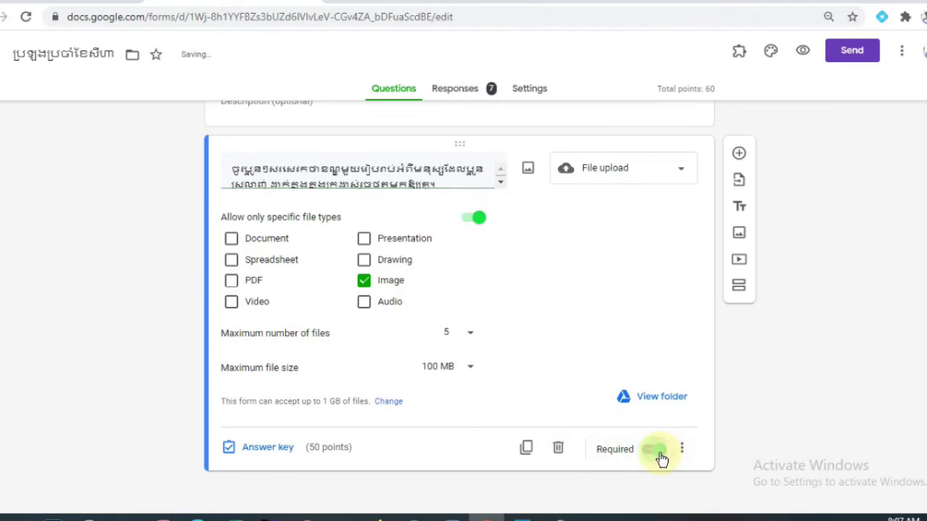
# Step: Preview the form and answer its first page with ប្រុស for gender and A for class, leaving the name blank
pyautogui.scroll(15, 772, 433)
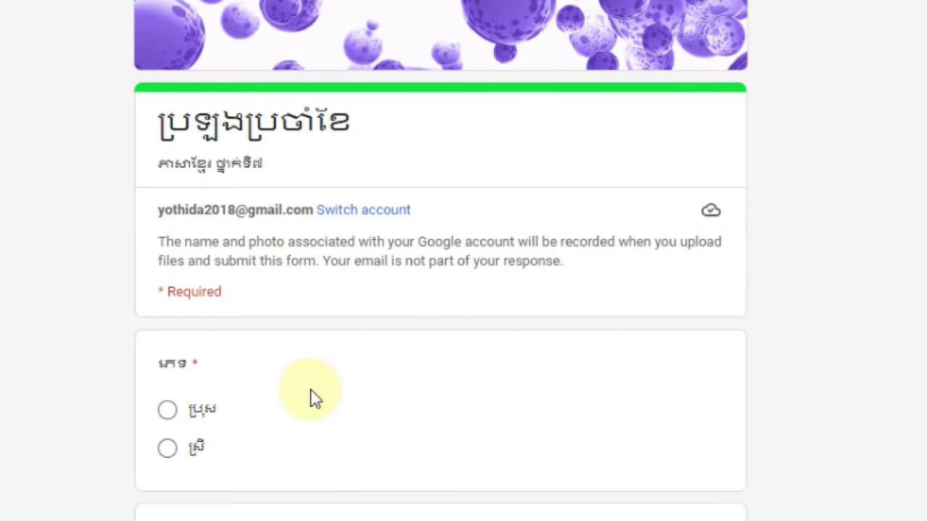
pyautogui.scroll(-5, 310, 395)
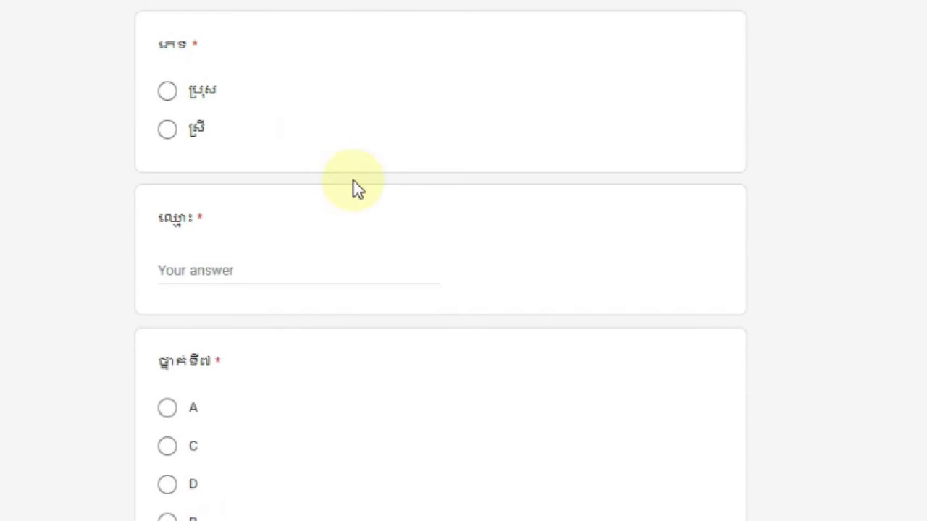
pyautogui.scroll(5, 353, 187)
pyautogui.scroll(-5, 353, 190)
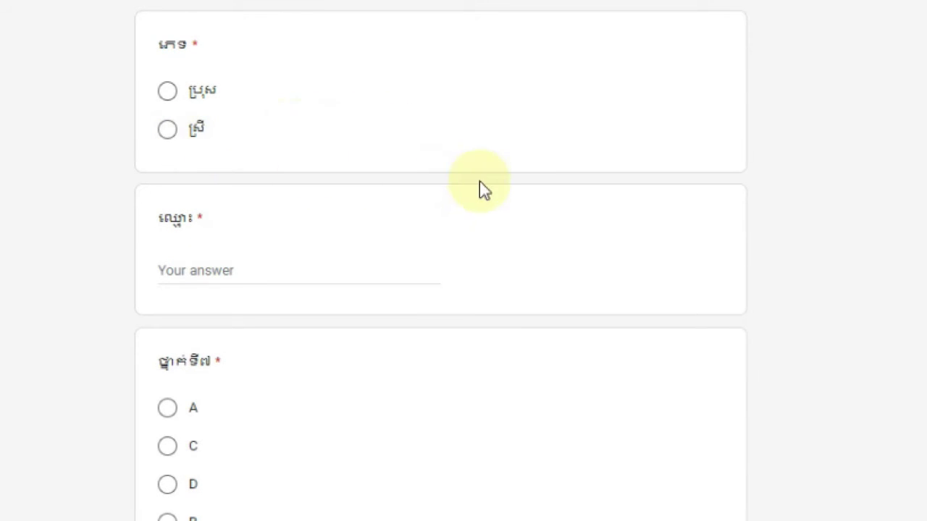
pyautogui.scroll(-2, 479, 181)
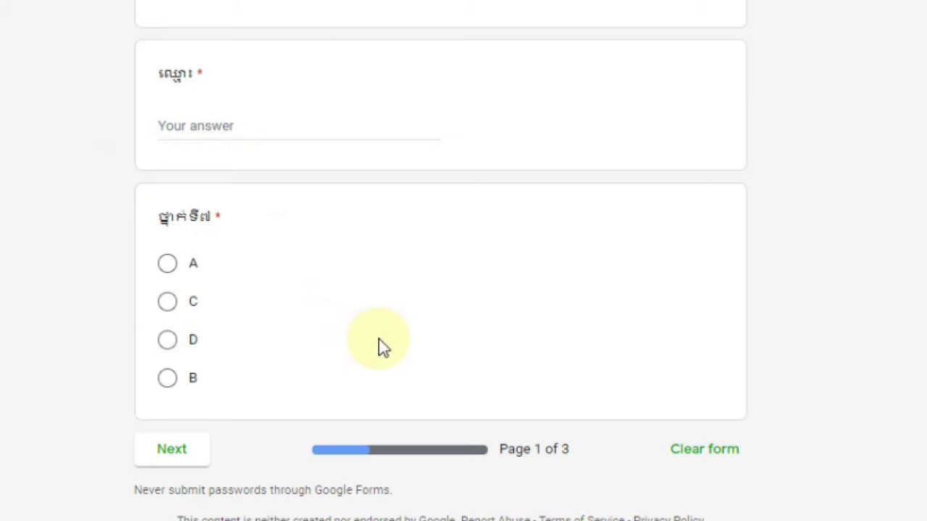
pyautogui.scroll(2, 311, 239)
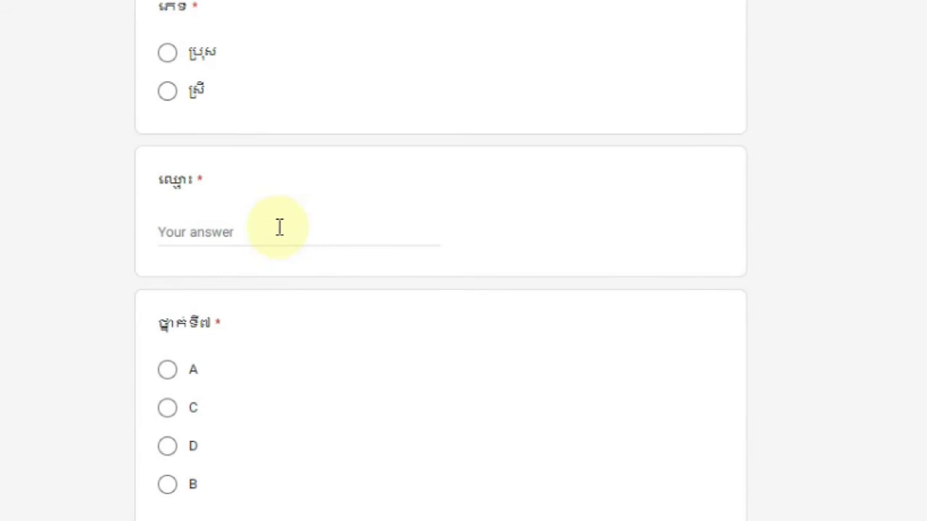
pyautogui.click(168, 55)
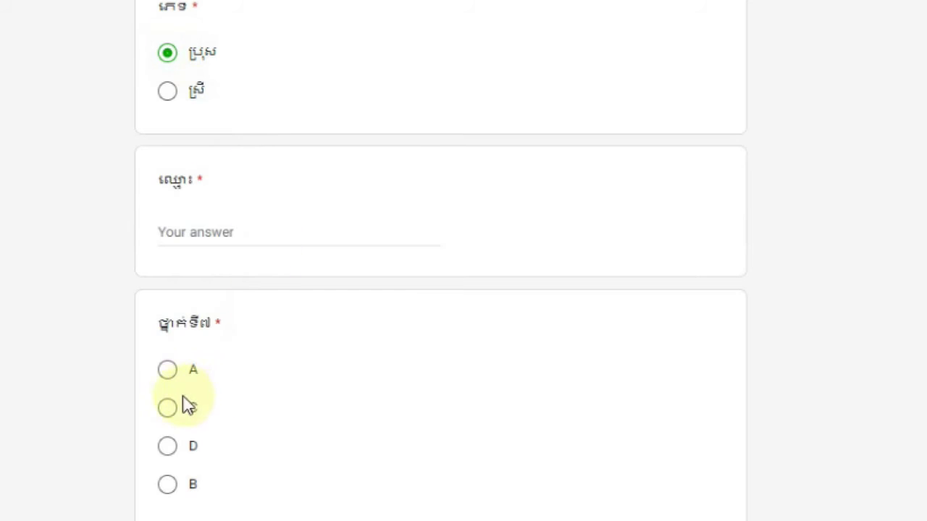
pyautogui.scroll(-2, 217, 243)
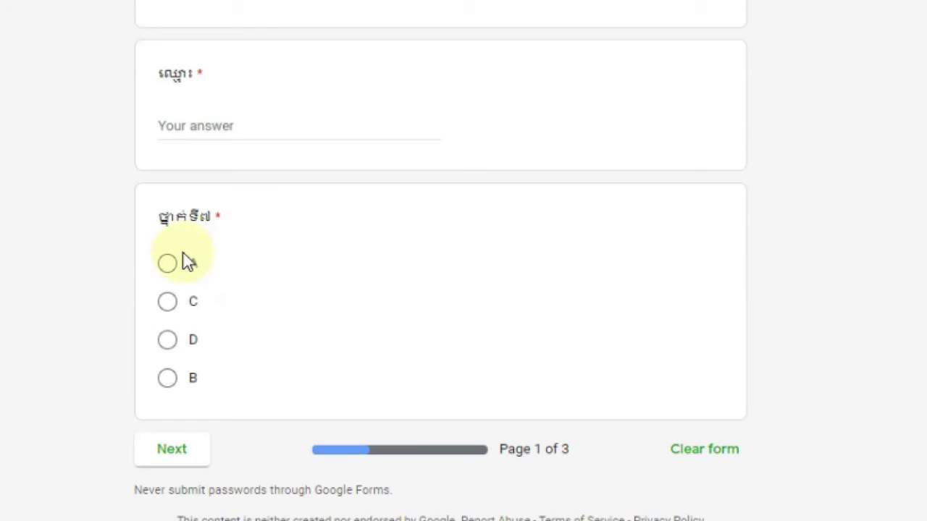
pyautogui.click(174, 273)
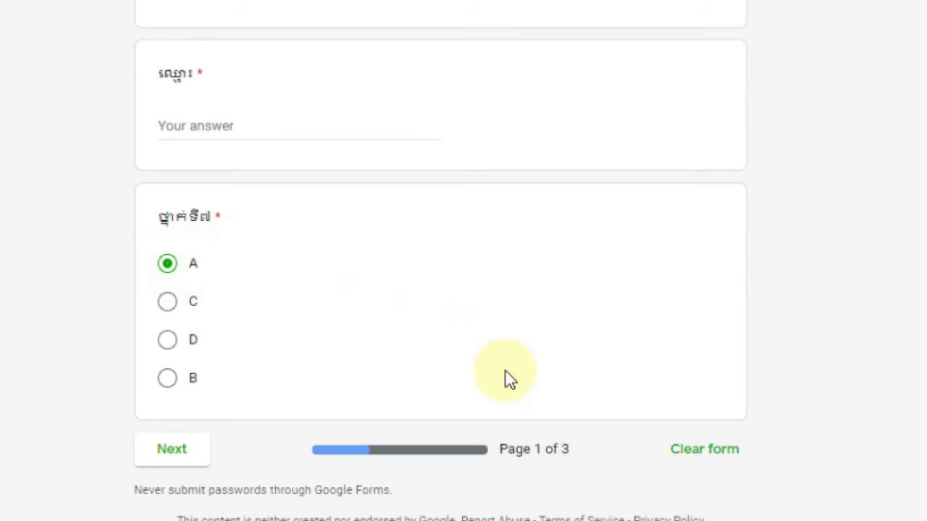
# Step: Try to leave page 1 with the name blank, fill in the name field and continue to page 2
pyautogui.click(181, 456)
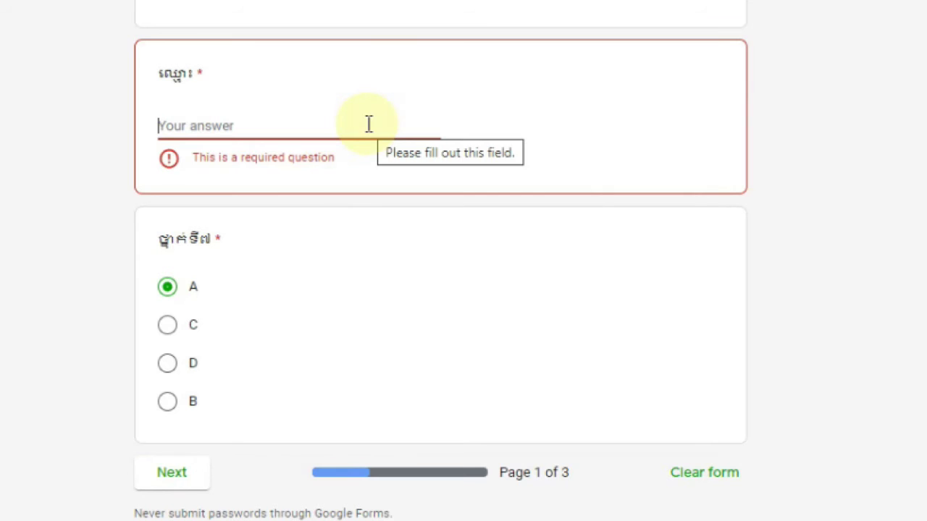
pyautogui.write('sasa')
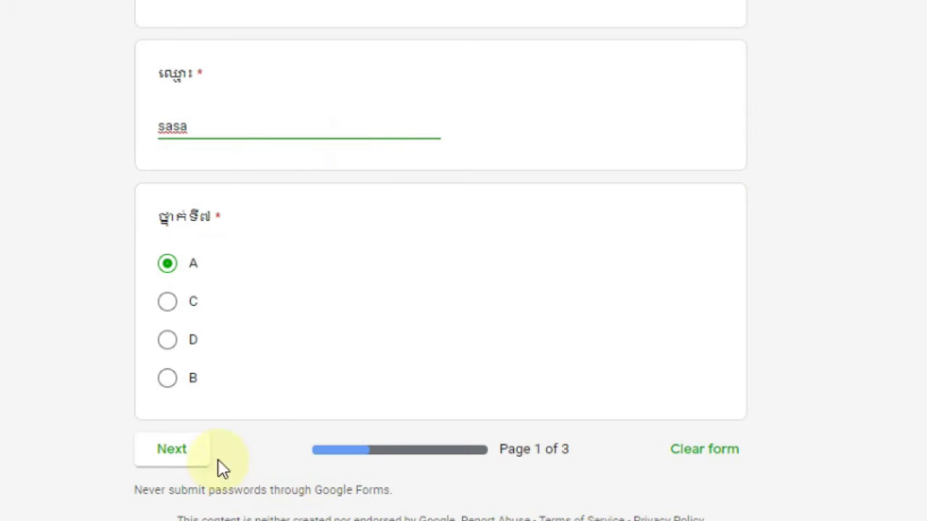
pyautogui.scroll(4, 349, 307)
pyautogui.scroll(-4, 349, 307)
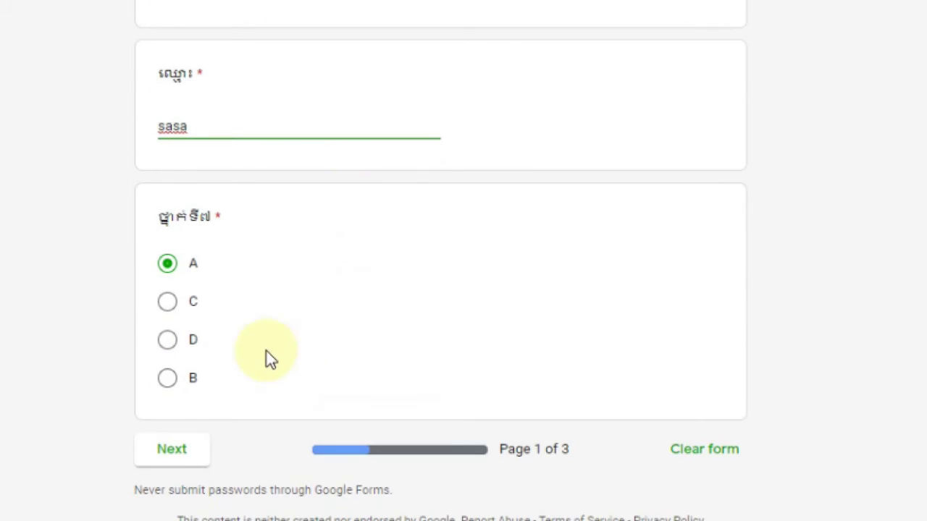
pyautogui.click(180, 454)
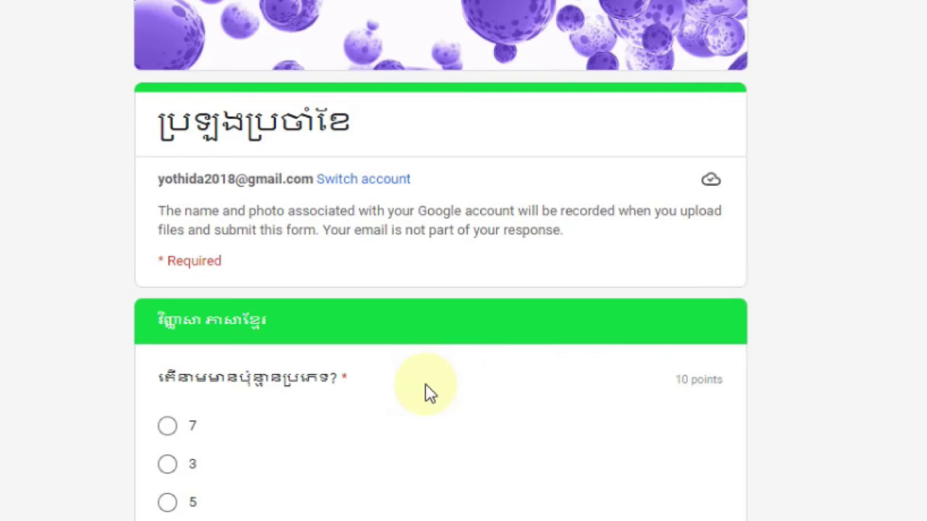
# Step: Try to leave page 2 unanswered, answer តើនាមមានប៉ុន្មានប្រភេទ? with 3 and continue to page 3
pyautogui.scroll(-2, 424, 393)
pyautogui.scroll(-2, 345, 237)
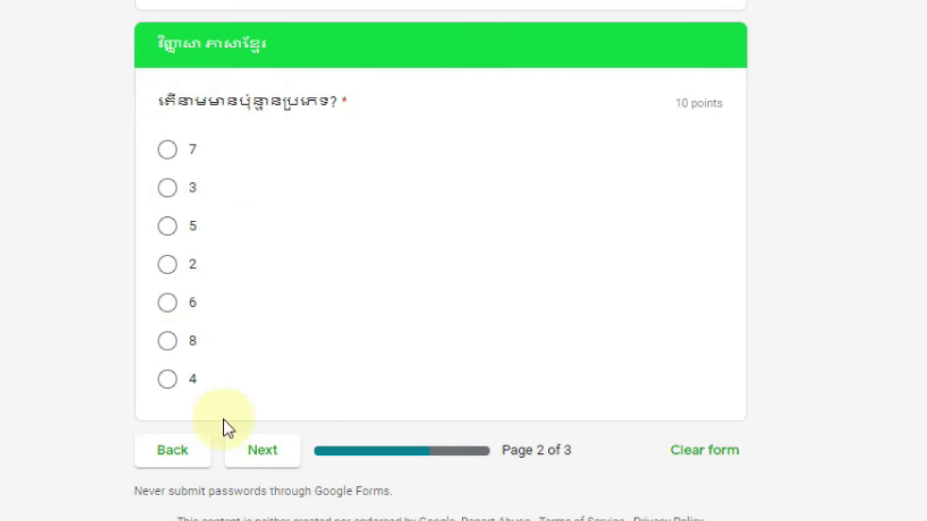
pyautogui.click(259, 458)
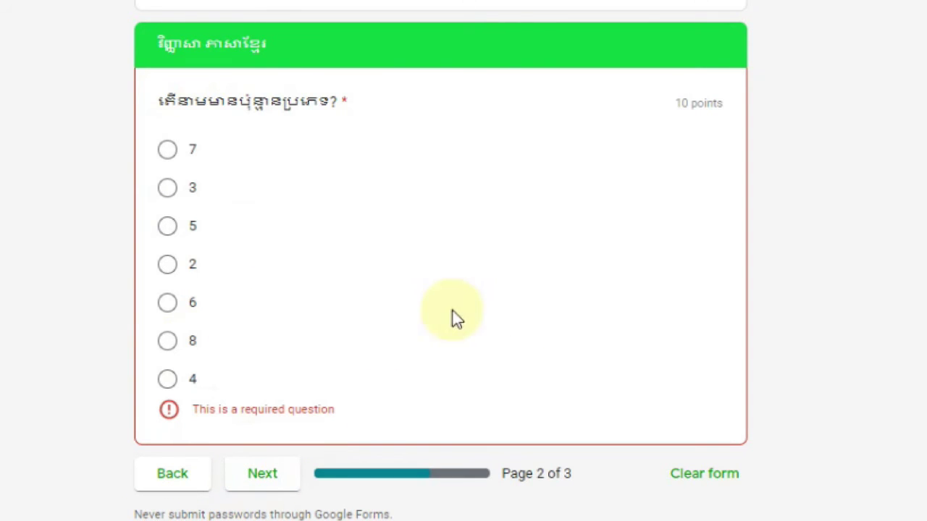
pyautogui.click(169, 188)
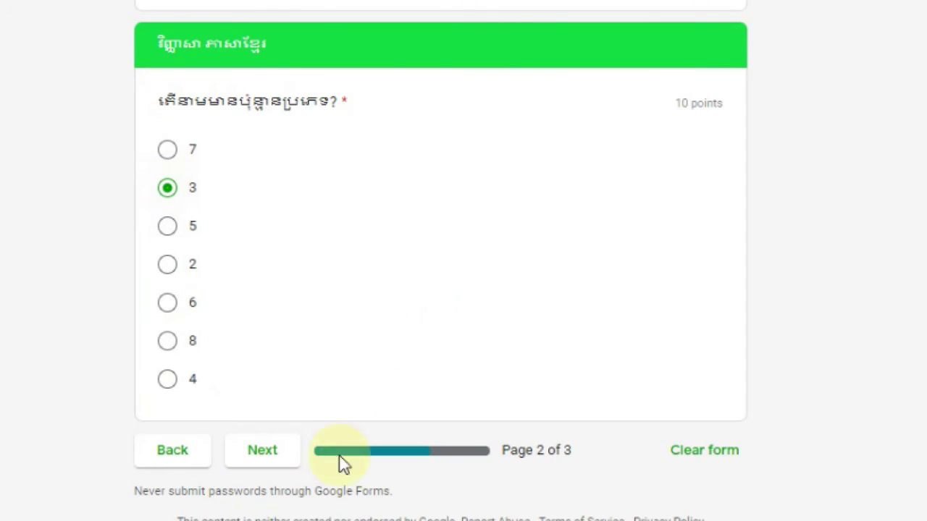
pyautogui.click(274, 450)
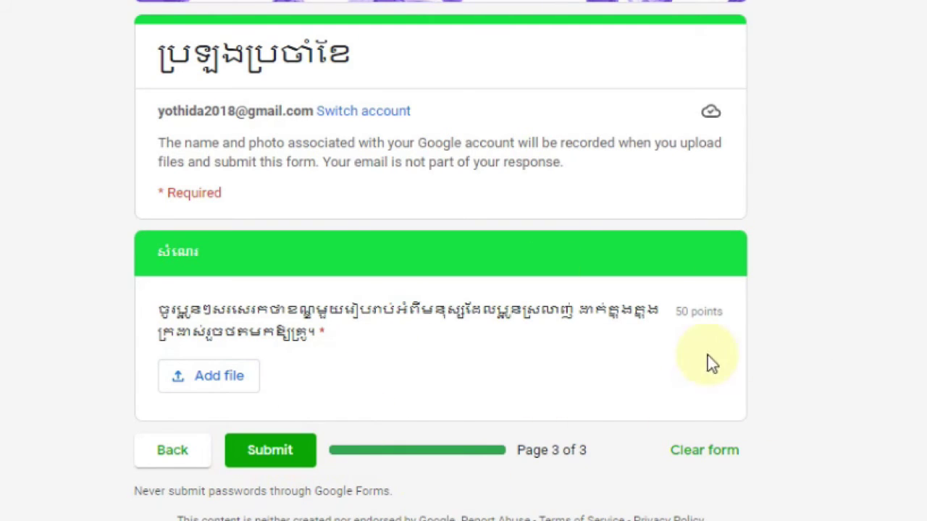
# Step: Try submitting page 3 without a file, upload 20210914_155534.jpg from the device as its answer and submit the form
pyautogui.click(296, 451)
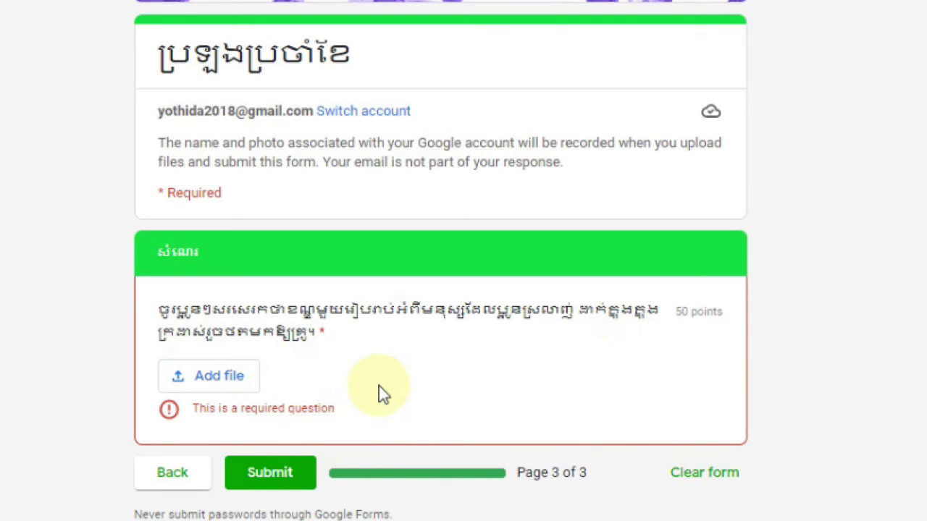
pyautogui.click(234, 378)
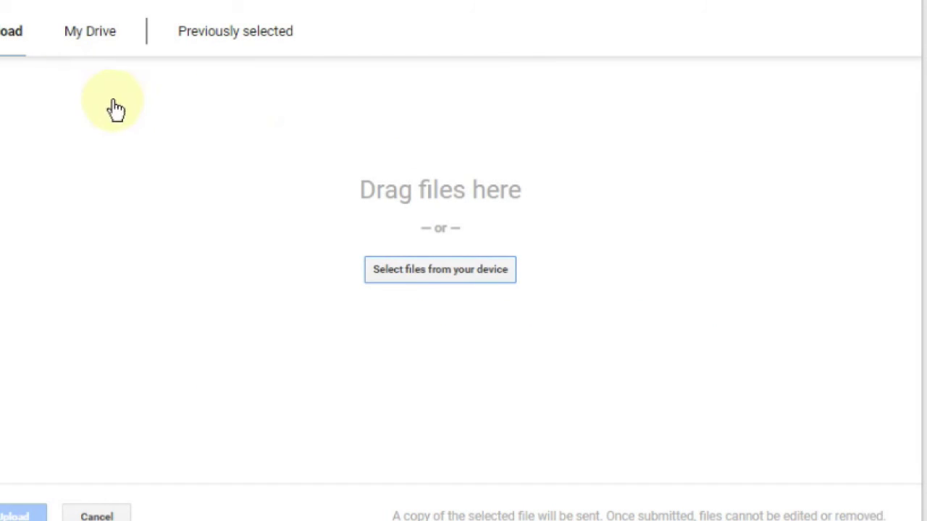
pyautogui.click(417, 279)
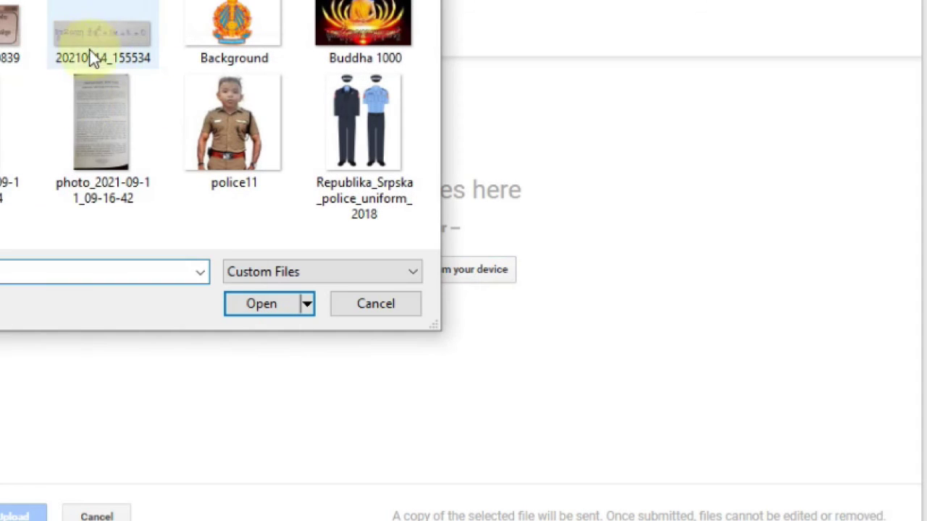
pyautogui.click(128, 41)
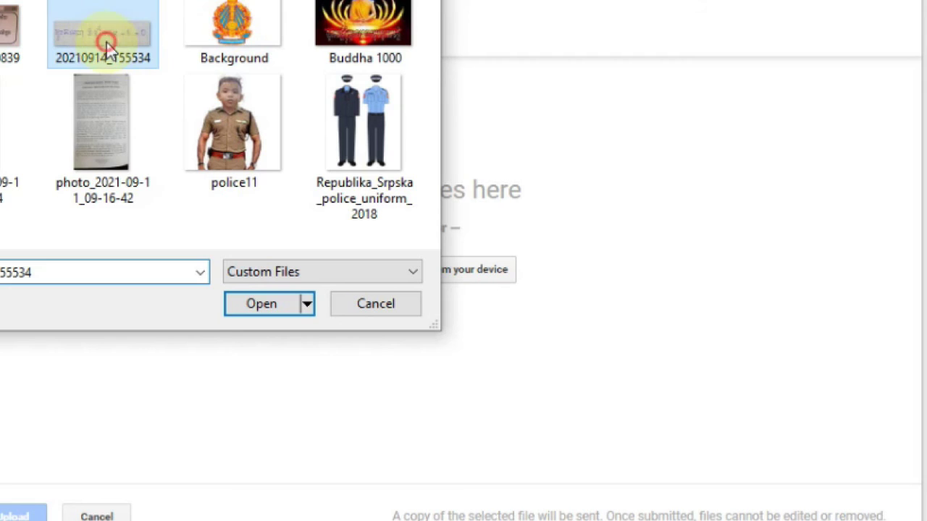
pyautogui.click(252, 307)
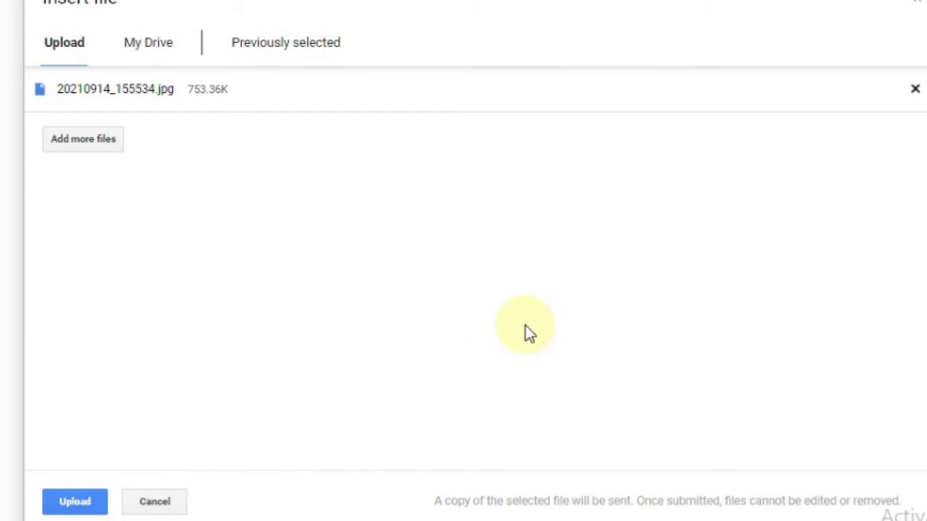
pyautogui.click(77, 502)
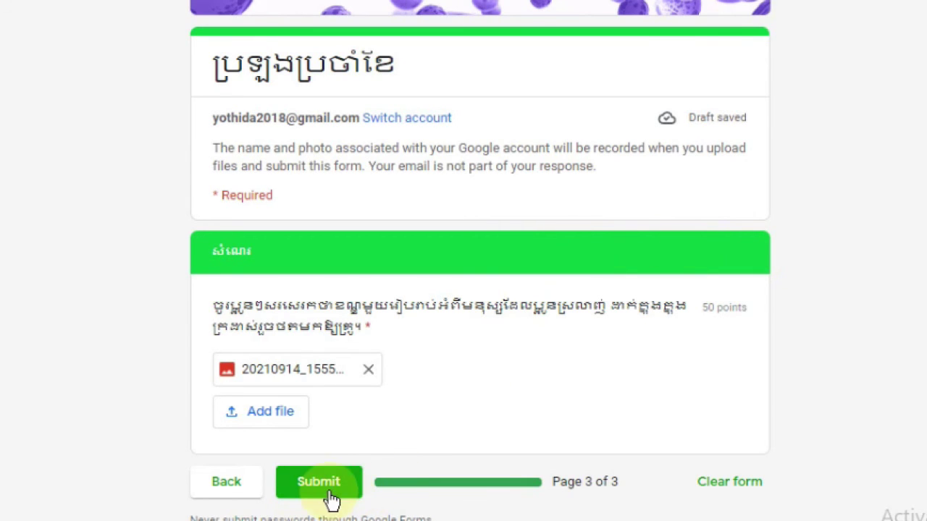
pyautogui.click(333, 489)
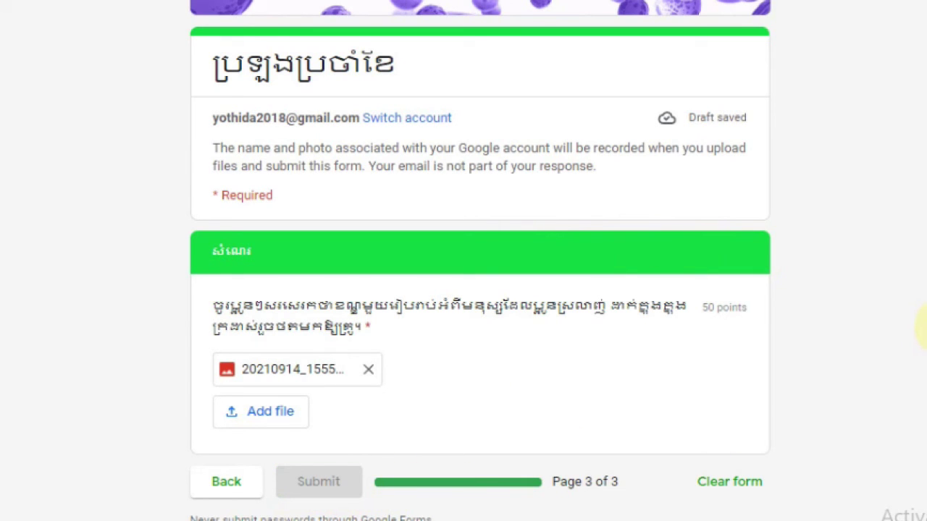